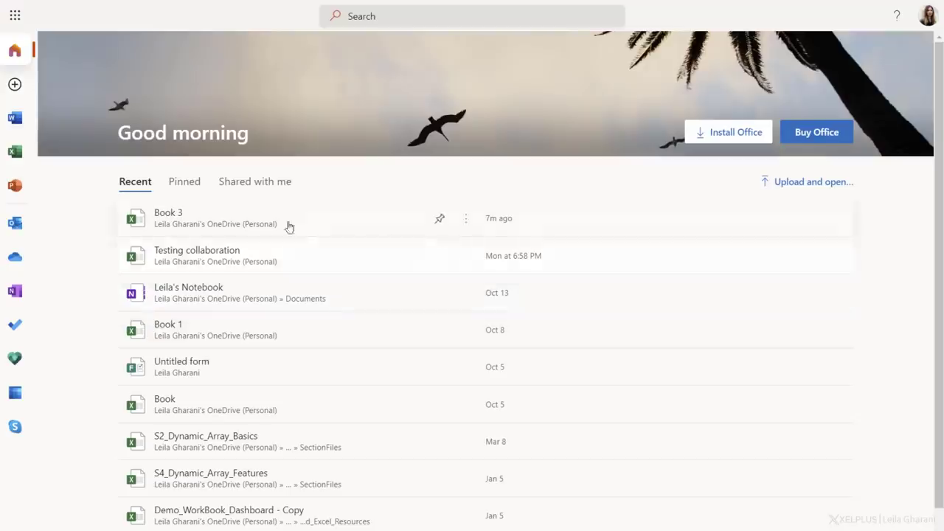
Step: Review the pinned and shared files on the Office home page, and create a new blank Excel workbook
left_click(182, 185)
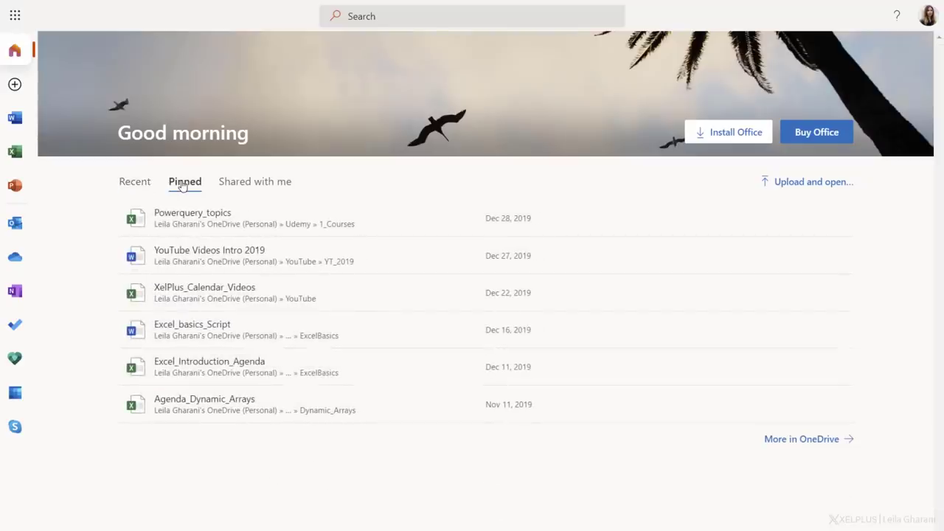
left_click(253, 190)
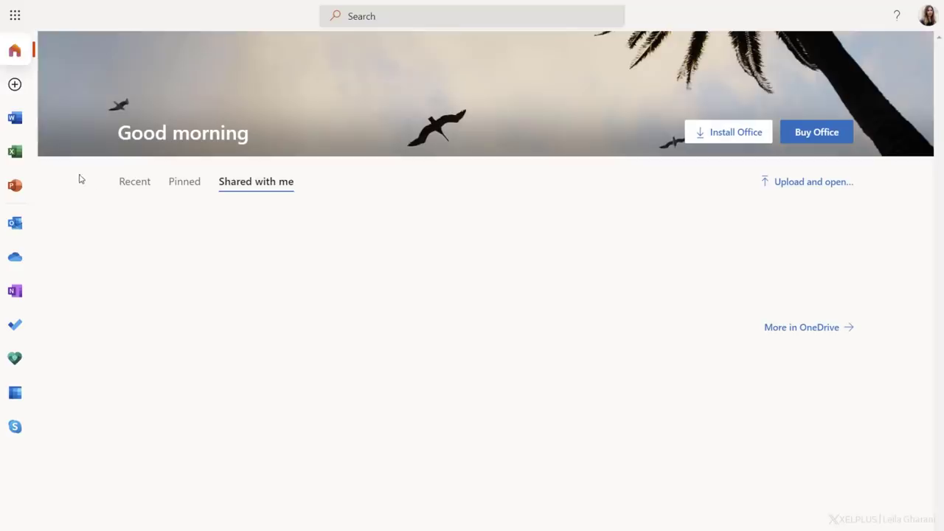
left_click(14, 153)
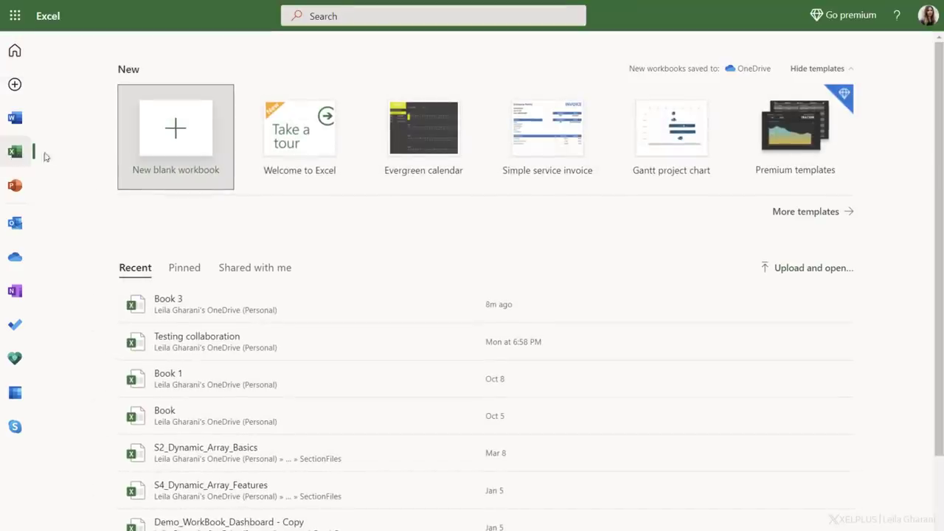
left_click(175, 137)
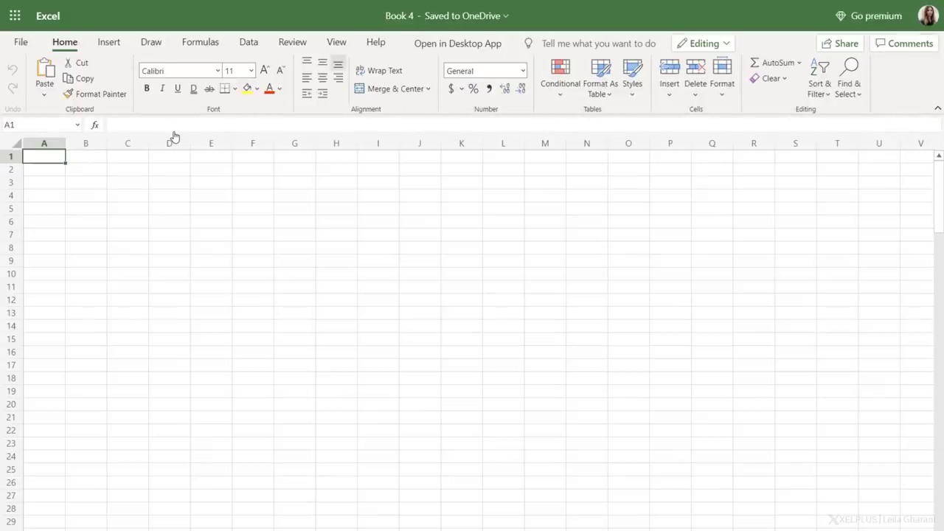
left_click(111, 44)
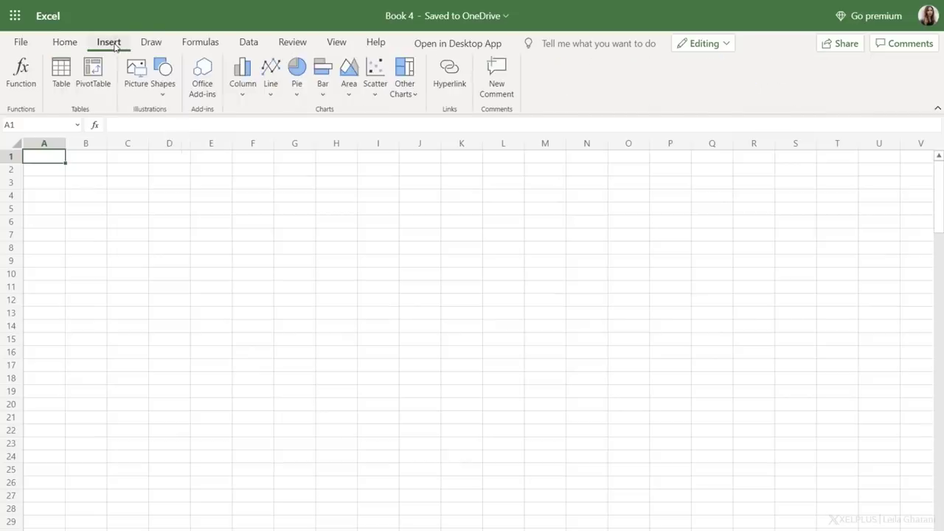
left_click(251, 45)
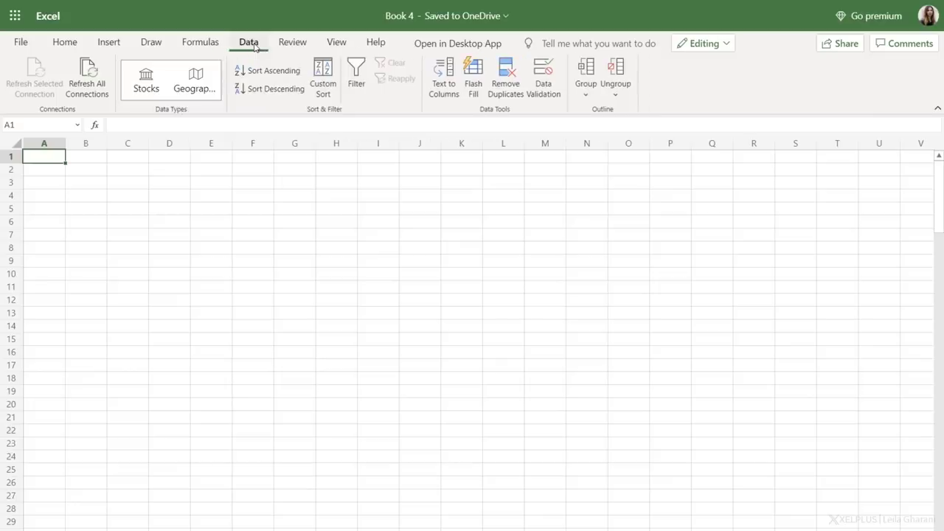
left_click(287, 44)
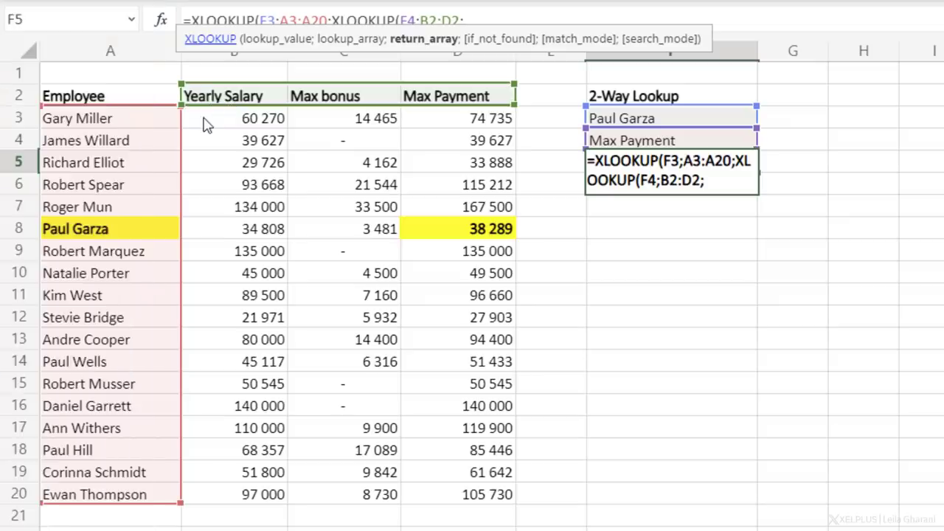
Step: Complete the two-way lookup formula in F5 with return array B3:D20, giving =XLOOKUP(F3;A3:A20;XLOOKUP(F4;B2:D2;B3:D20))
left_click(209, 123)
left_click_drag(209, 123, 479, 500)
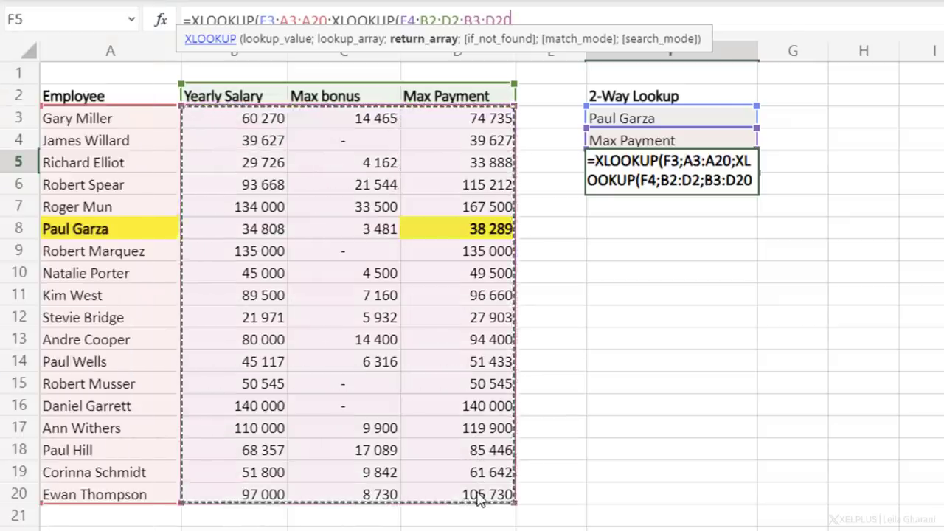
type("))")
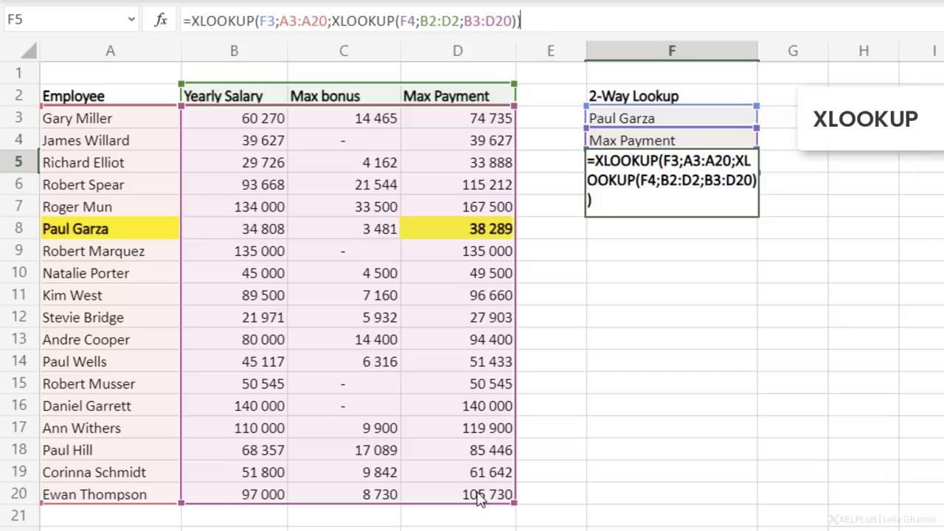
key("Return")
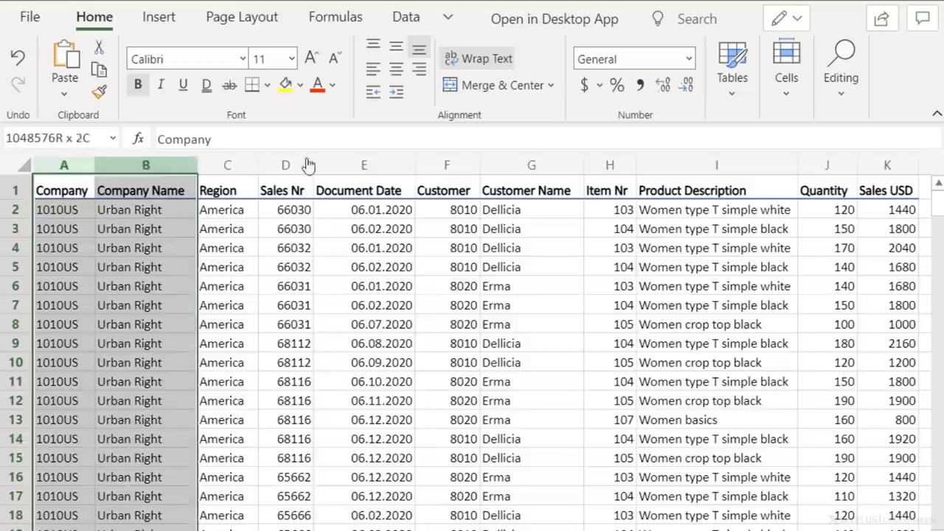
Step: Create a PivotTable on a new worksheet from columns A:K of the Data sheet, with Company Name as rows and Sales USD as values
left_click_drag(308, 164, 920, 181)
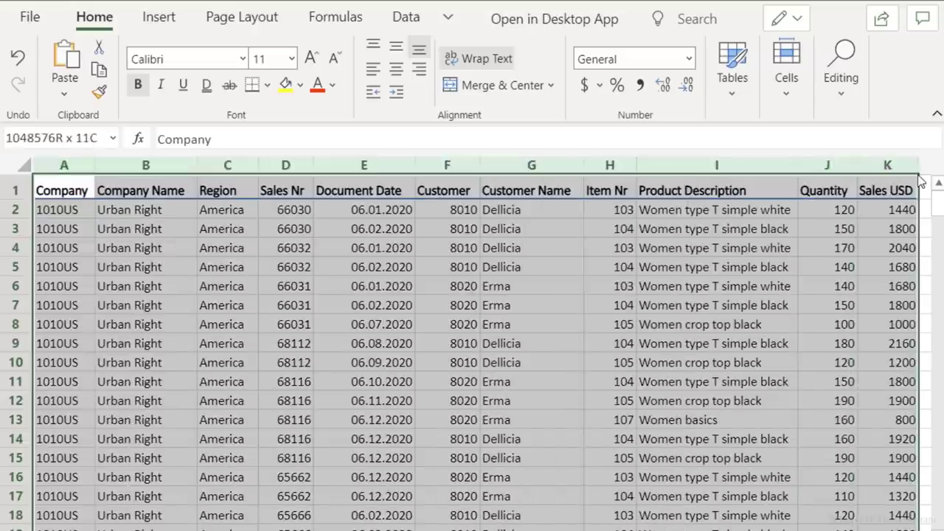
left_click(151, 17)
left_click(136, 62)
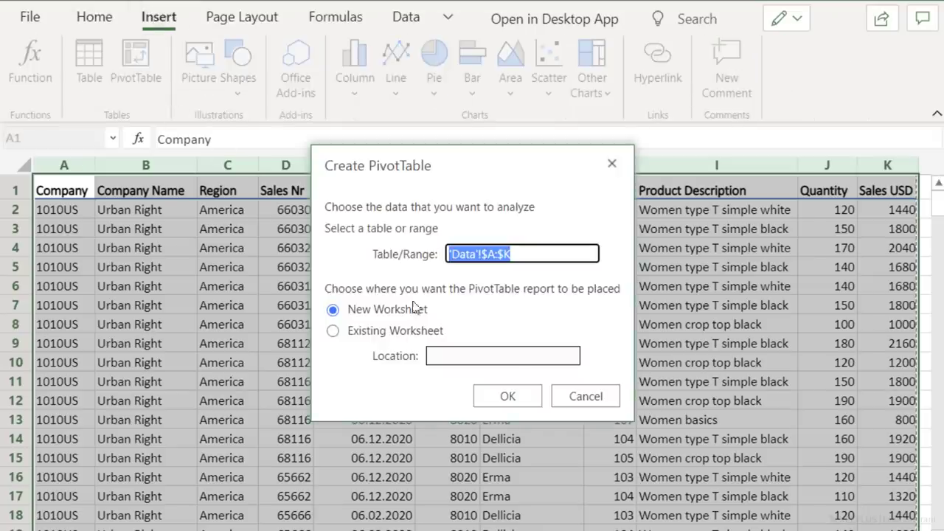
left_click(510, 396)
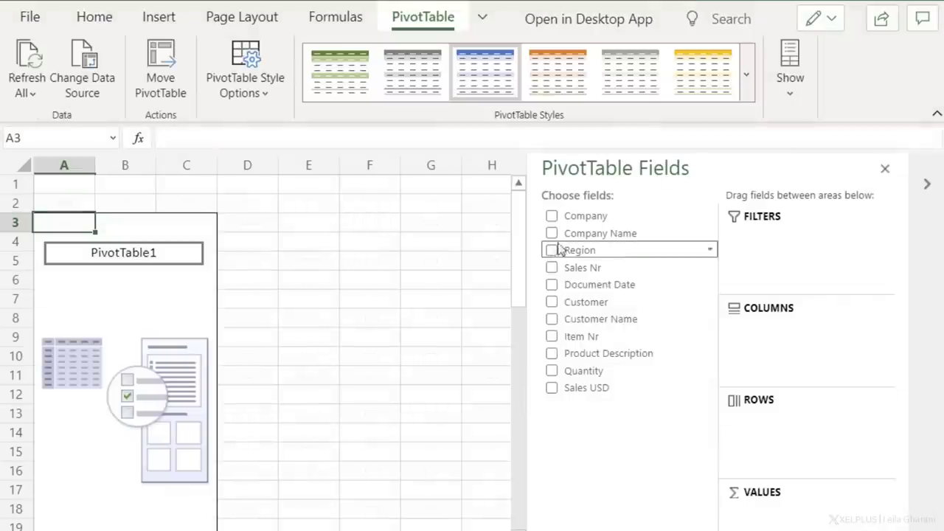
left_click(551, 232)
left_click(552, 387)
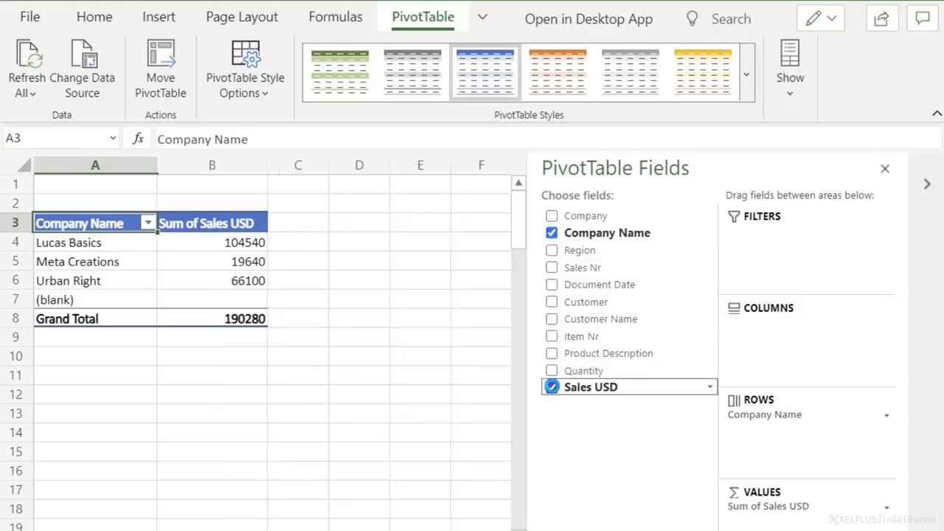
Step: Insert a clustered 2-D column chart from the customer sales table in B2:C6
left_click(193, 16)
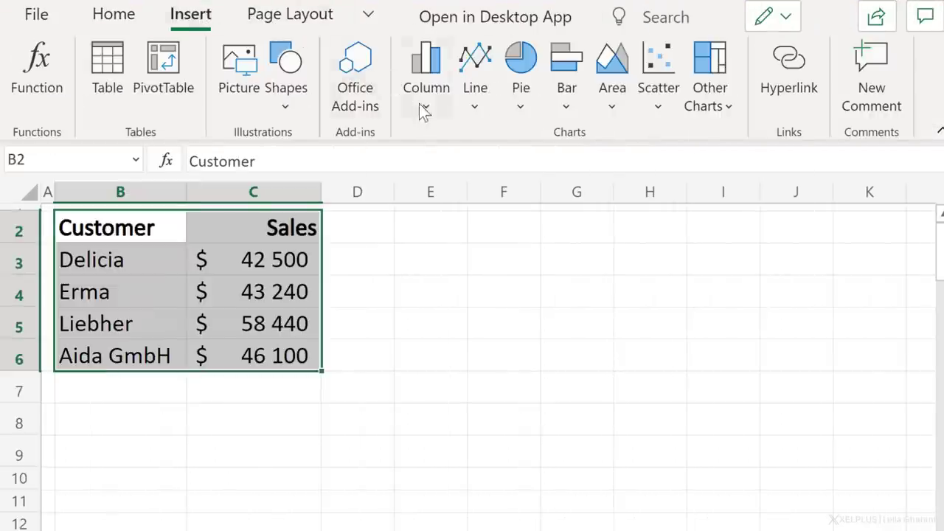
left_click(420, 105)
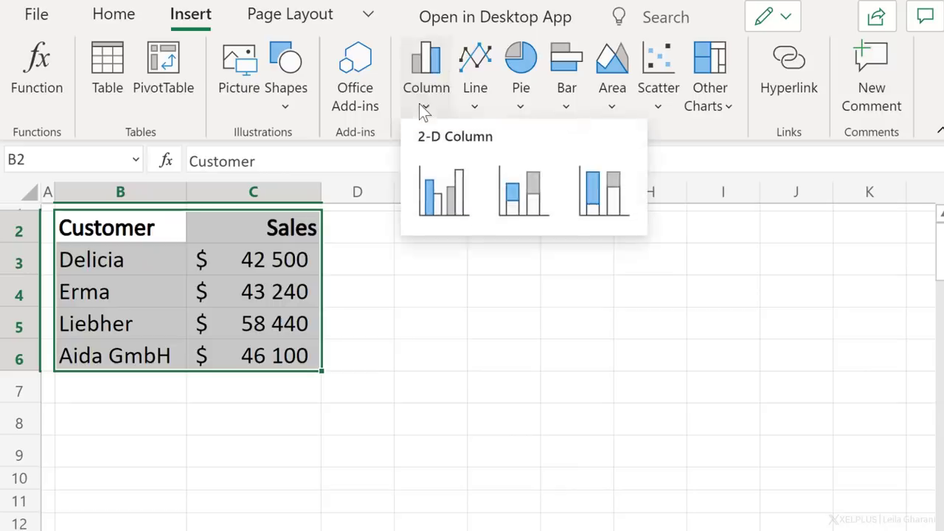
left_click(436, 196)
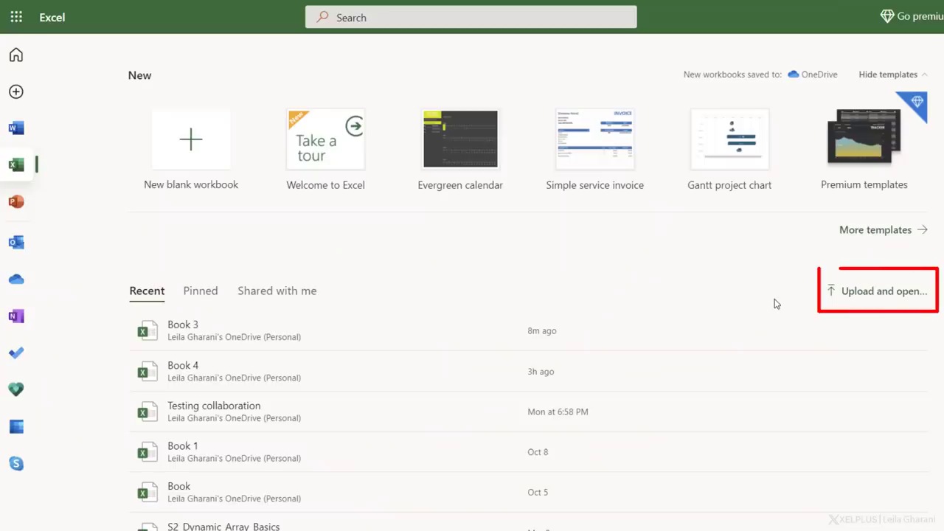
Step: Upload the XLOOKUP_Examples_XelPlus workbook from the Desktop folder and open it
left_click(888, 294)
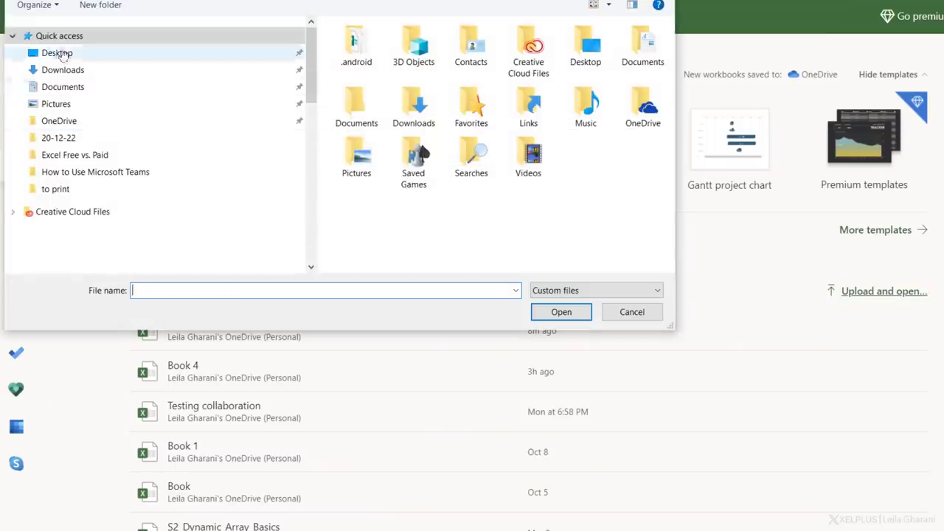
left_click(59, 53)
left_click(404, 65)
double_click(404, 63)
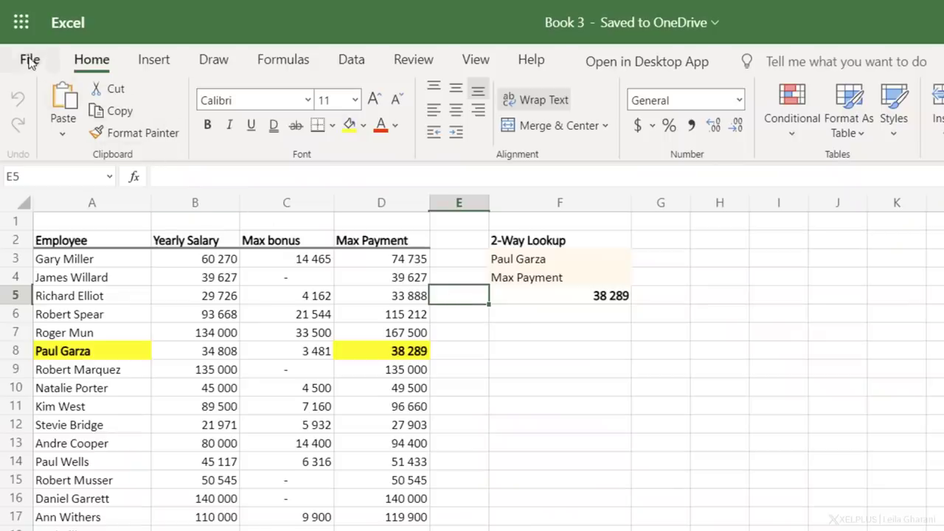
Step: Open the previous versions of the Book 3 workbook
left_click(29, 59)
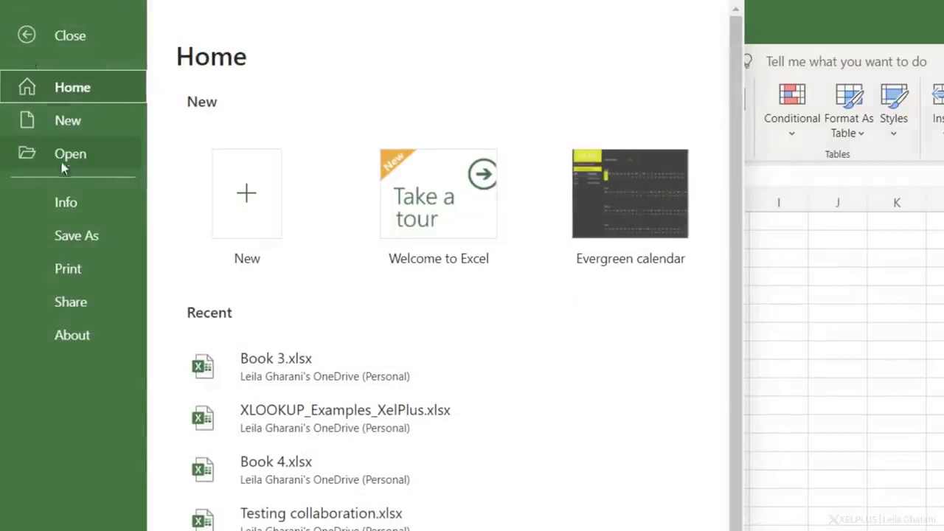
left_click(72, 203)
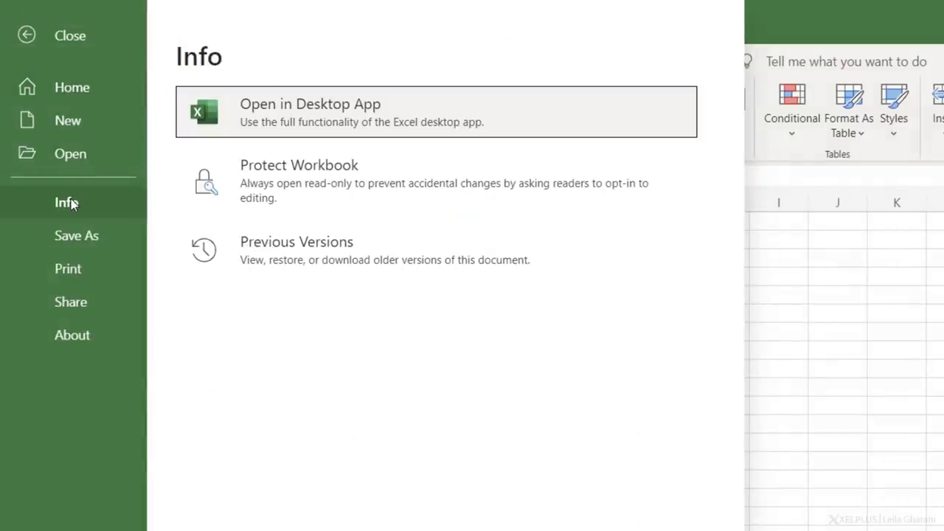
left_click(338, 248)
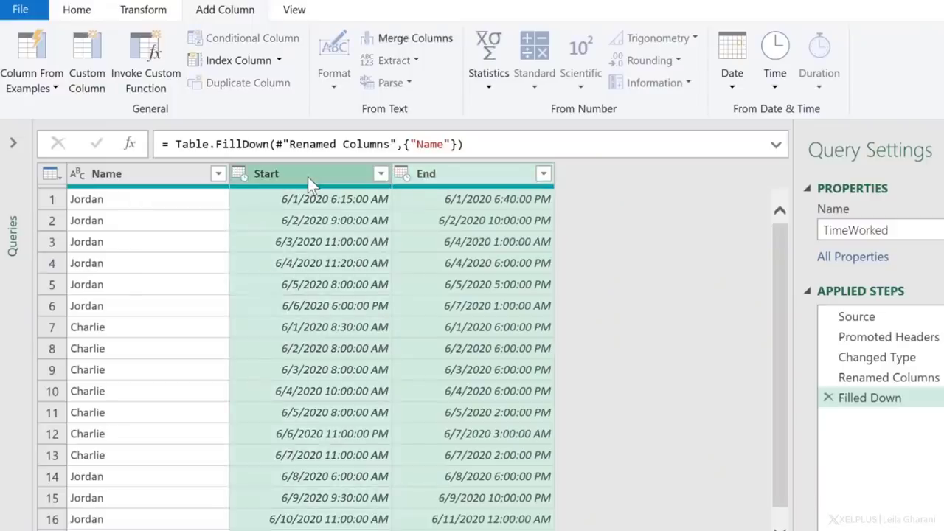
Step: In Power Query, add a time calculation column from the Start and End columns of the TimeWorked query
left_click(774, 79)
left_click(811, 251)
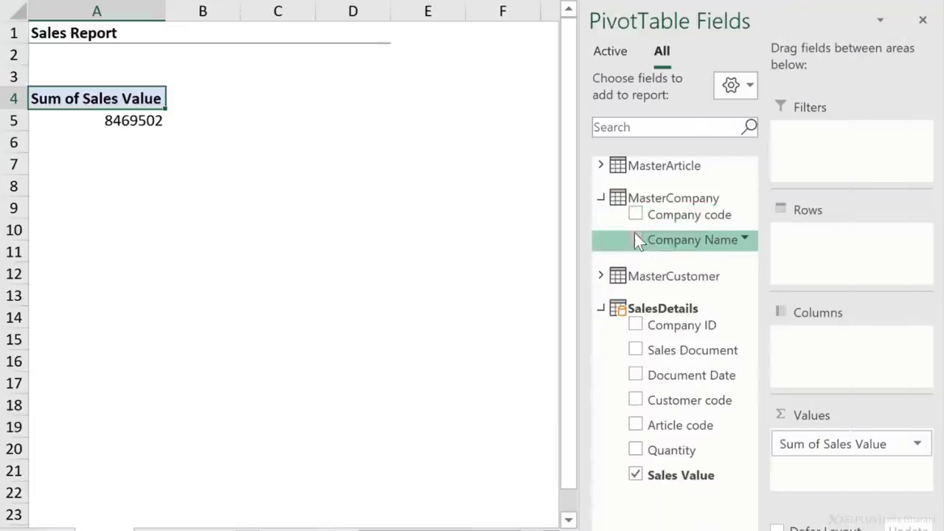
Step: Add Company Name from the MasterCompany table to the Sales Report PivotTable
left_click(636, 237)
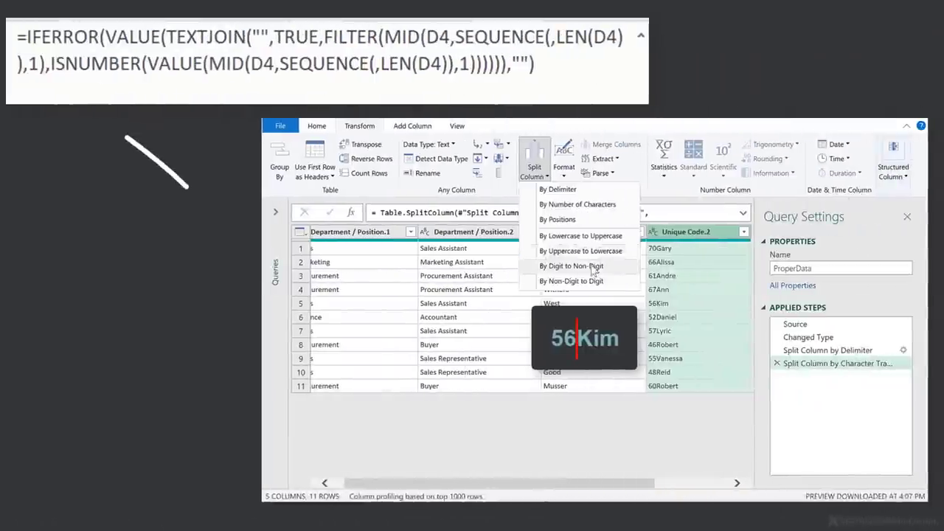
Step: Split the Unique Code.2 column of the ProperData query by digit to non-digit
left_click(582, 266)
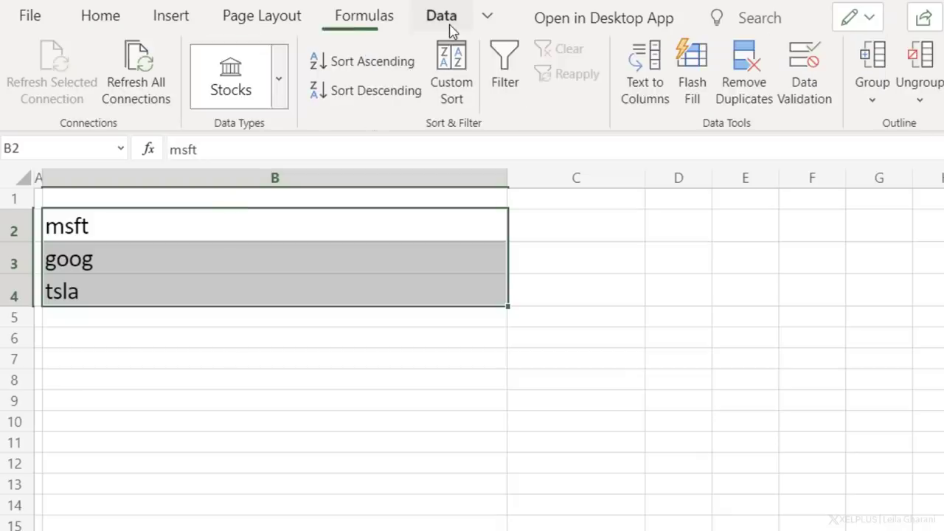
Step: Convert the tickers msft, goog and tsla in B2:B4 to the Stocks data type and extract their High field
left_click(280, 83)
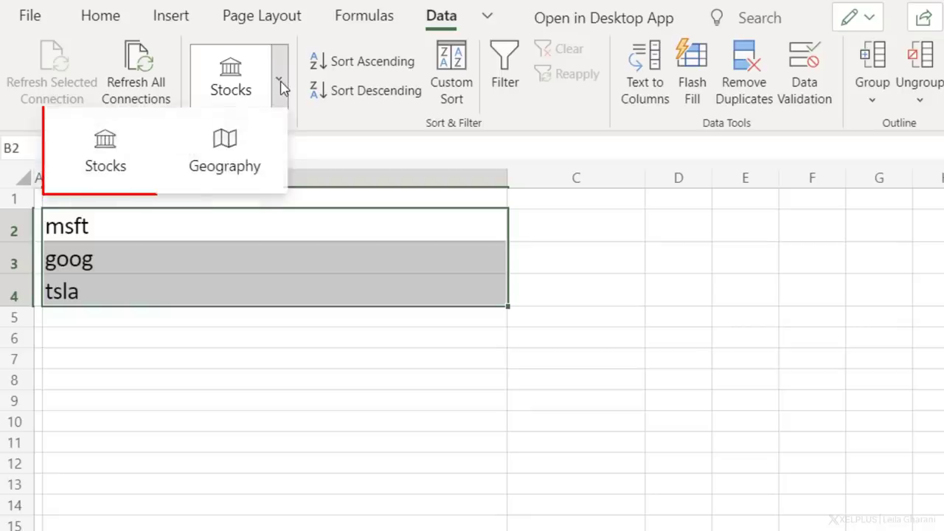
left_click(121, 148)
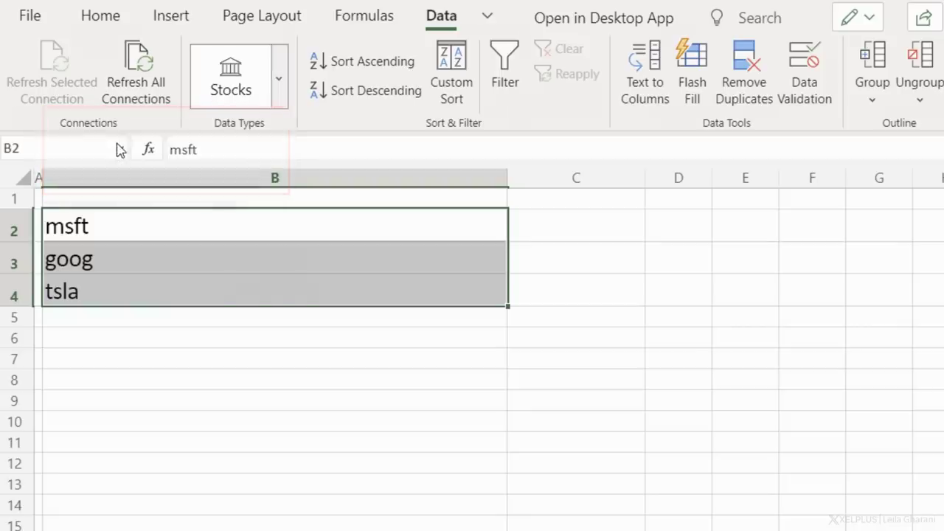
left_click(522, 204)
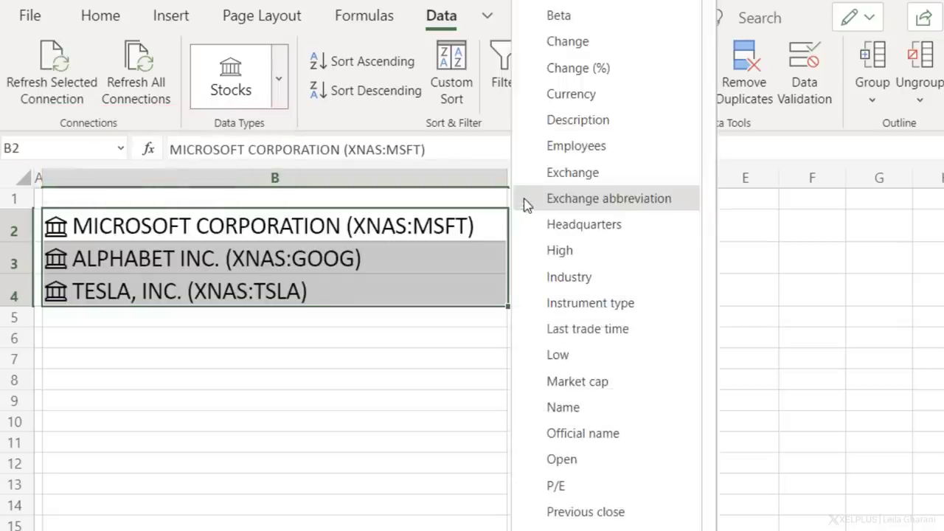
left_click(554, 250)
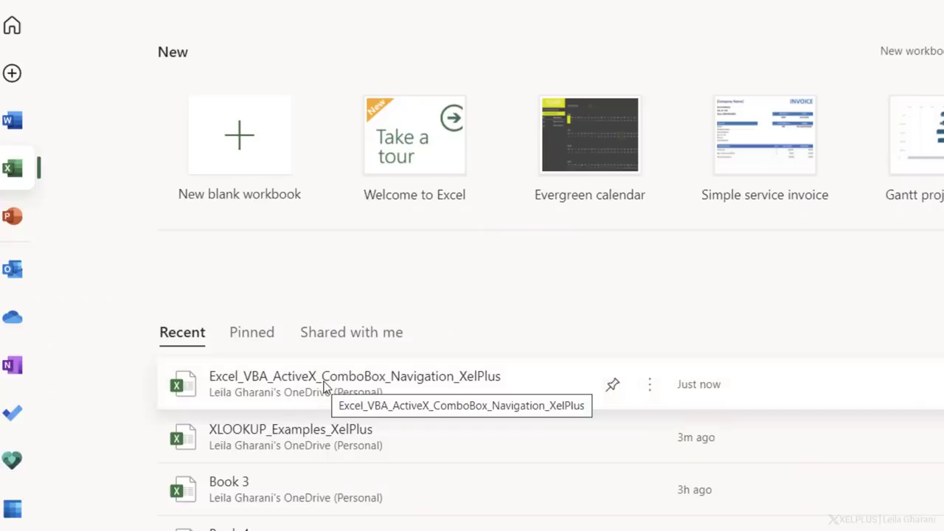
Step: Open the Excel_VBA_ActiveX_ComboBox_Navigation_XelPlus workbook and show the details of its unsupported features
left_click(325, 383)
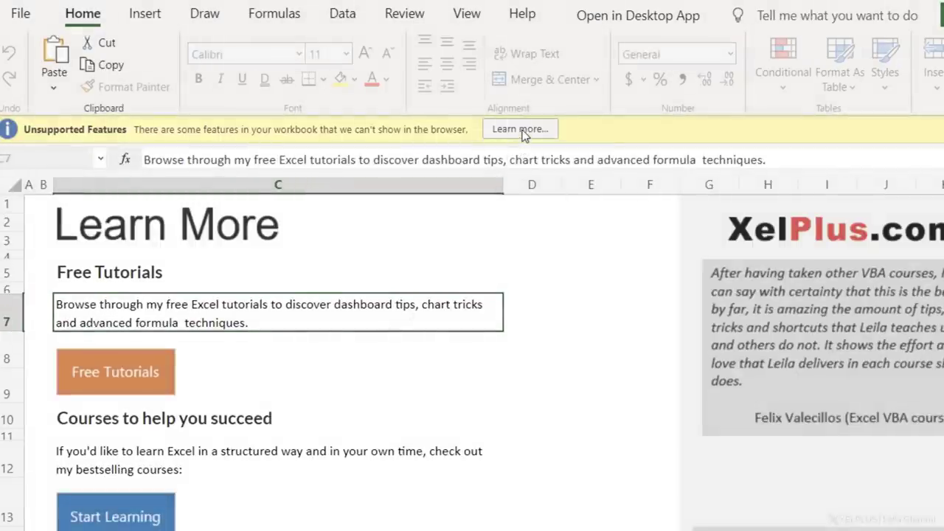
left_click(518, 128)
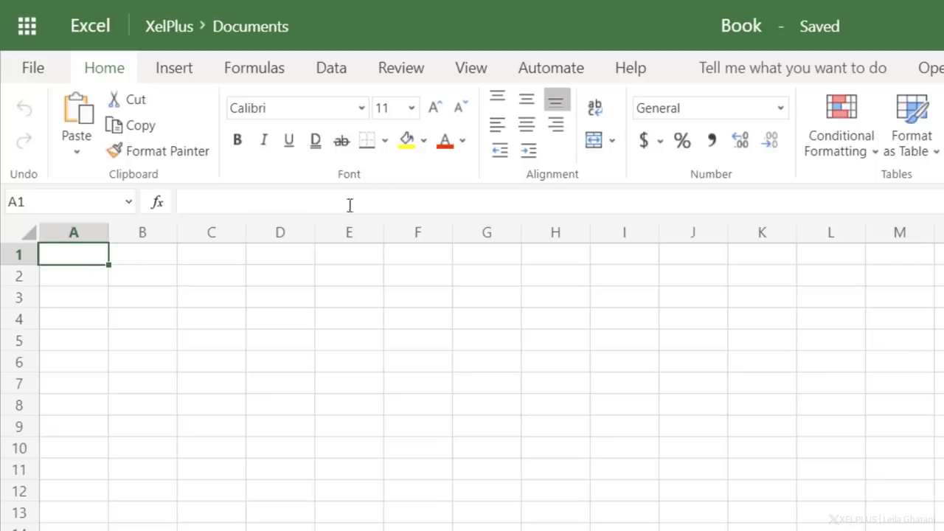
Step: Run the Office script Script 1 on Sheet1 with cell D7 selected
left_click(559, 75)
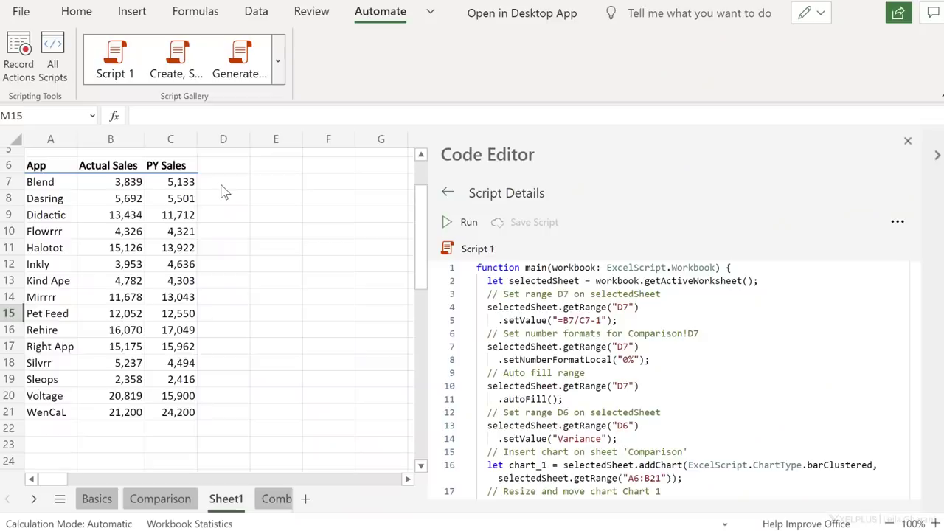
left_click(224, 187)
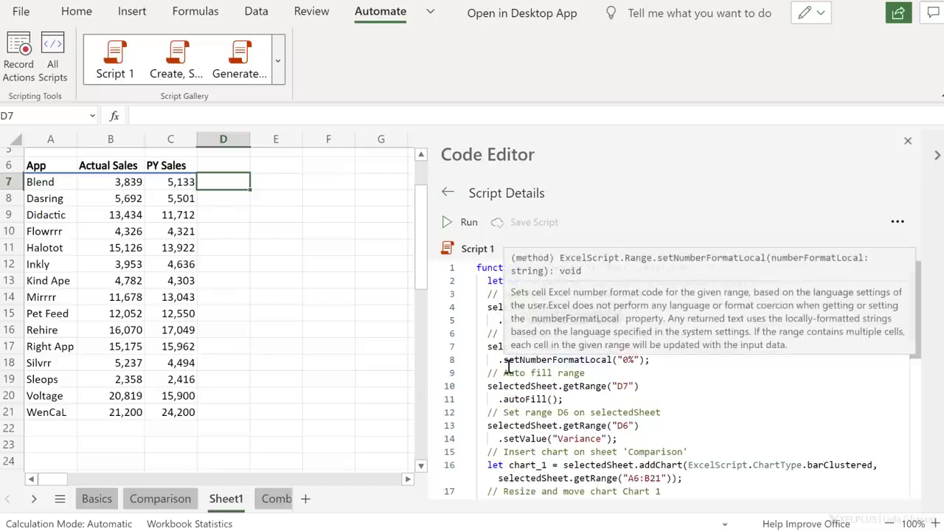
left_click(450, 223)
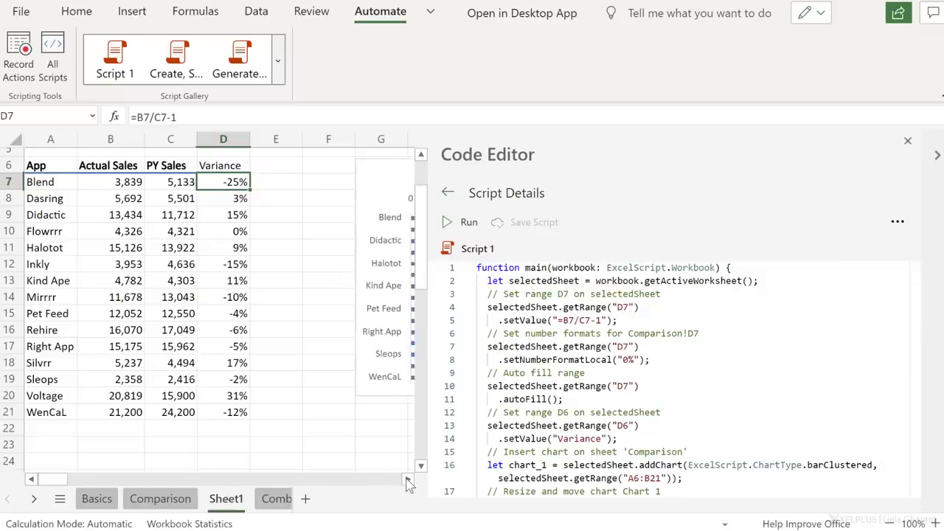
scroll(407, 479, "right", 5)
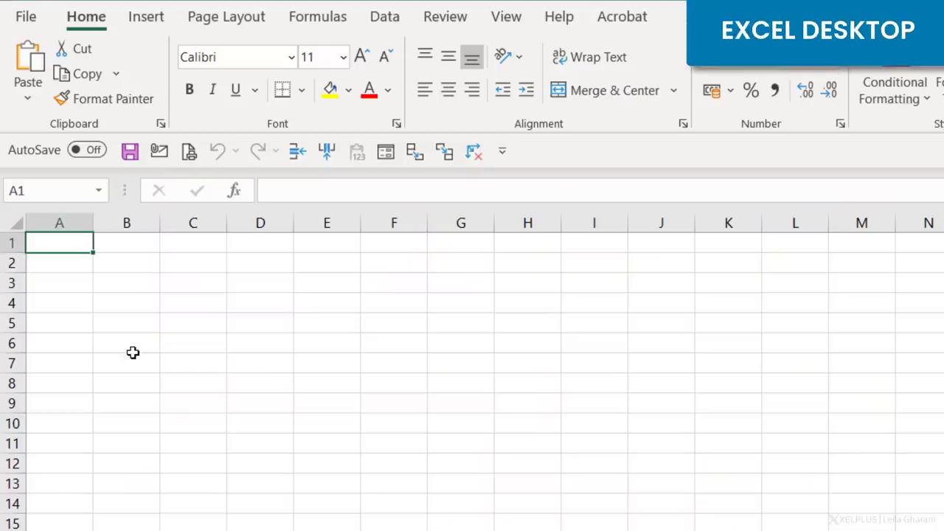
Step: In desktop Excel, open the stock content library from the icon insertion and browse the Table images
left_click(148, 20)
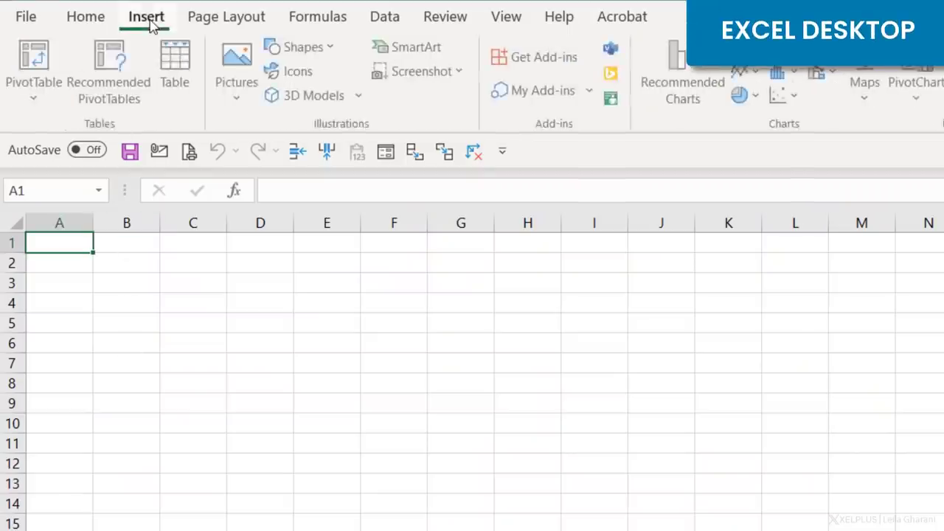
left_click(302, 72)
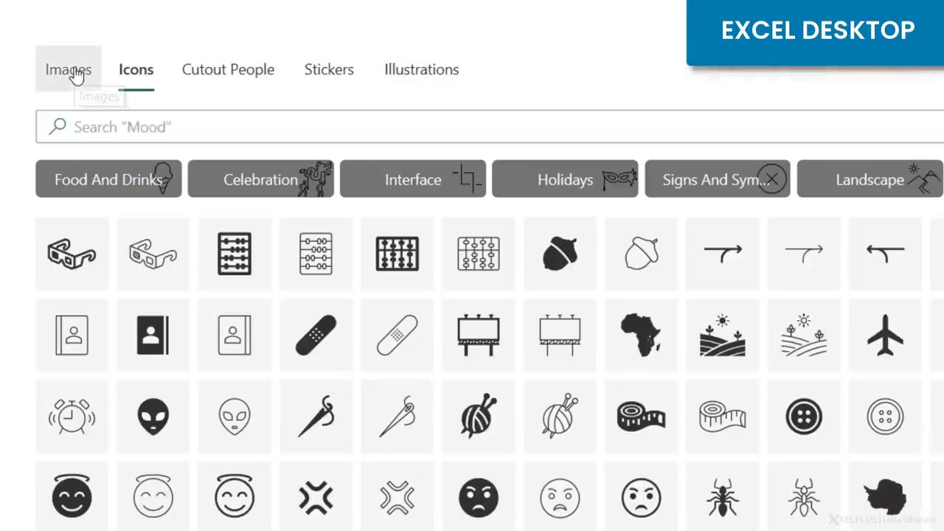
left_click(76, 69)
left_click(704, 194)
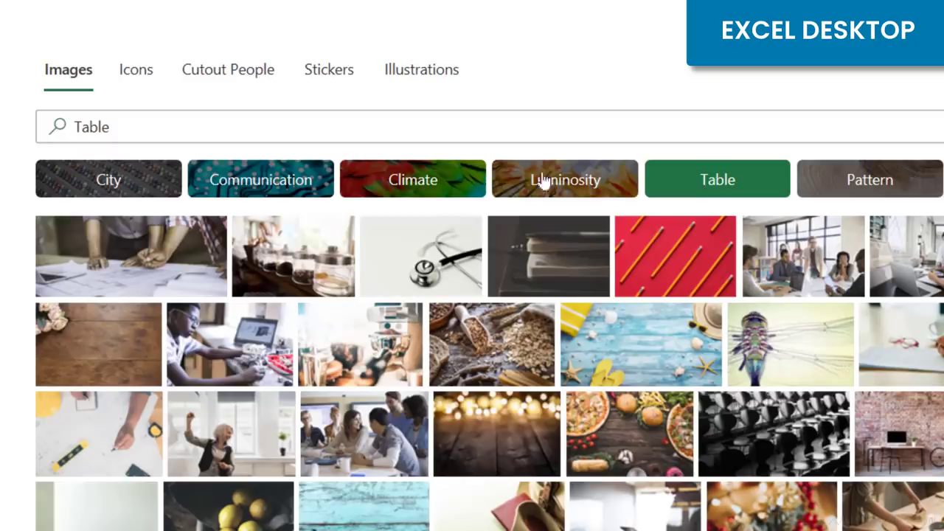
Step: Browse the cutout people pictures in the stock library for the first and fourth featured models
left_click(227, 74)
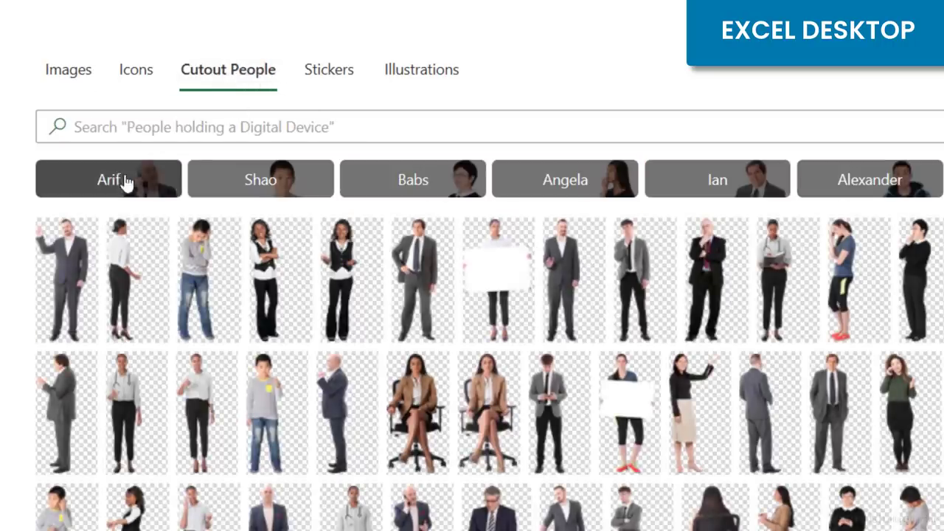
left_click(122, 183)
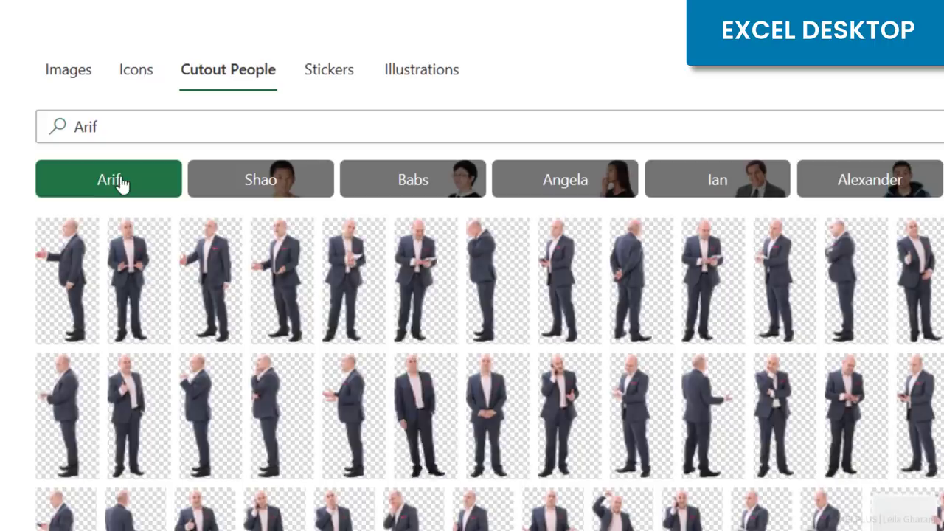
left_click(565, 188)
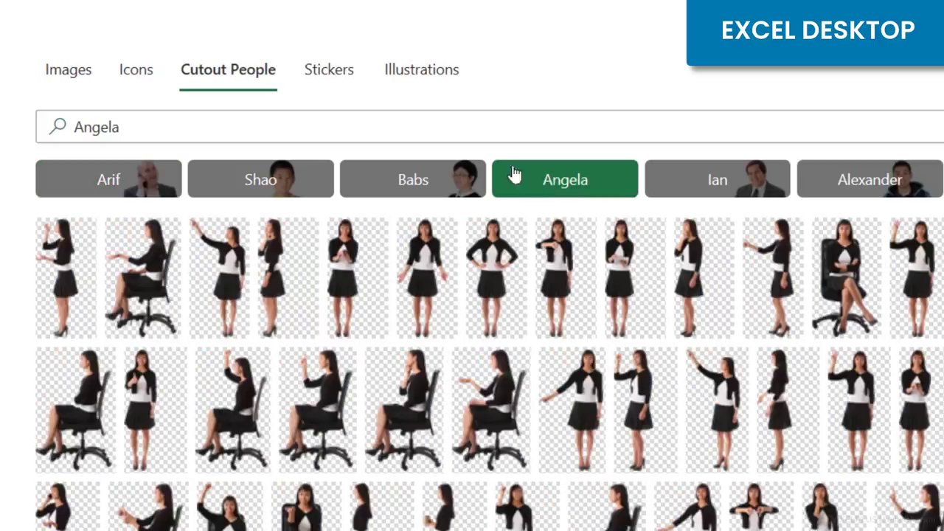
Step: Browse the Max The Husky stickers and the illustrations in the stock library
left_click(328, 81)
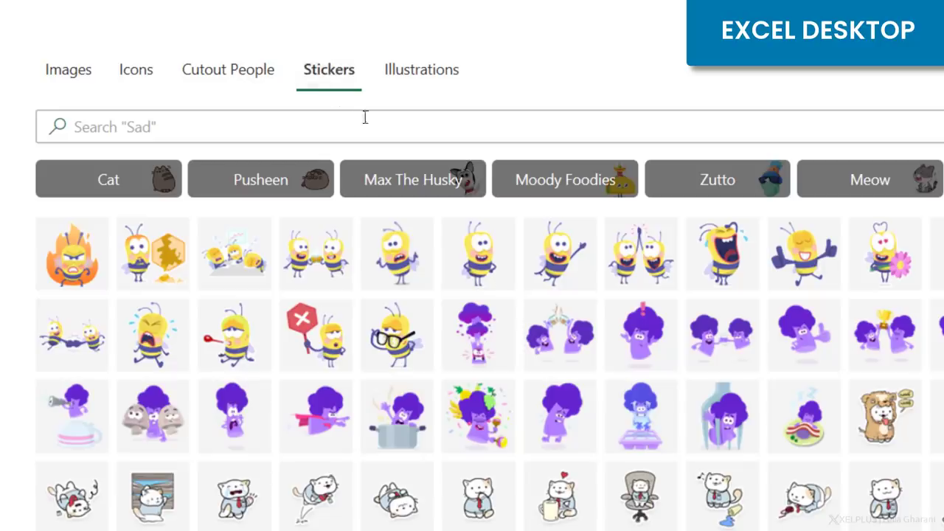
left_click(428, 181)
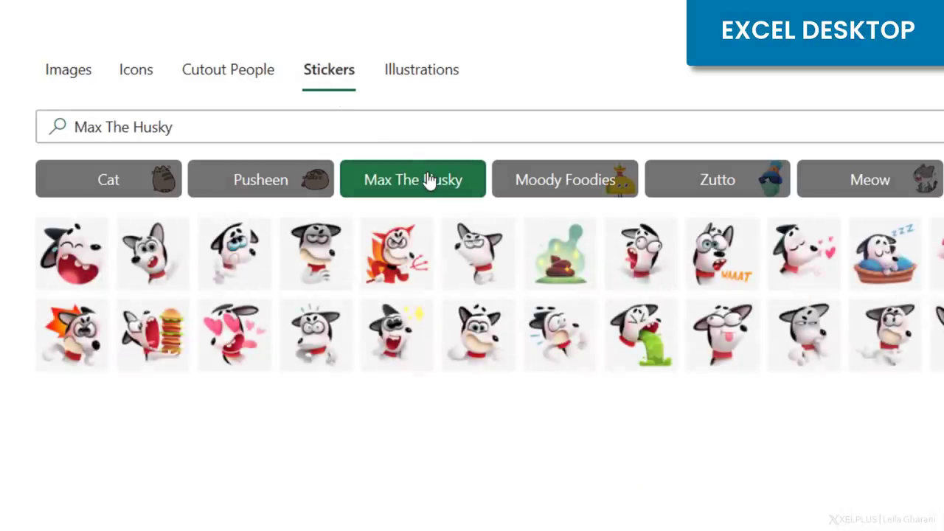
left_click(435, 77)
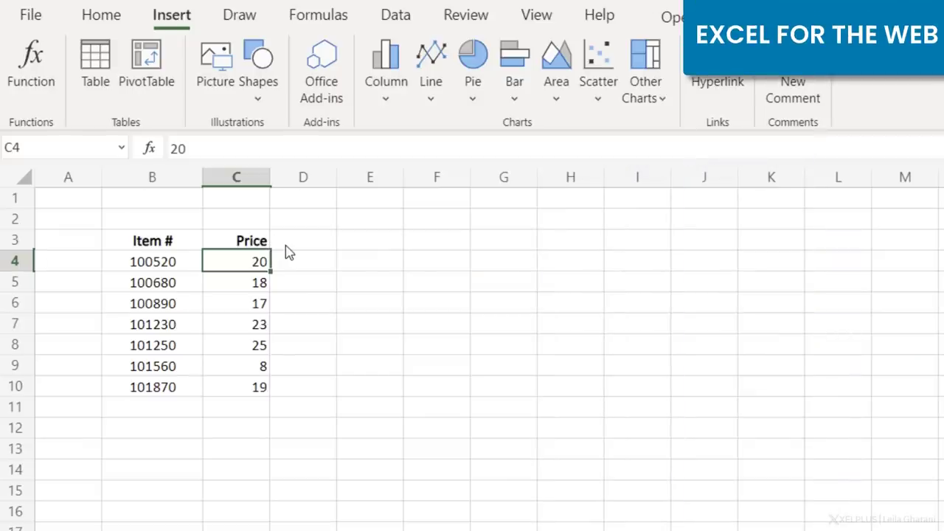
Step: In Excel for the web, examine the chart types offered for column, line, pie, bar, area, scatter and other charts
left_click(385, 100)
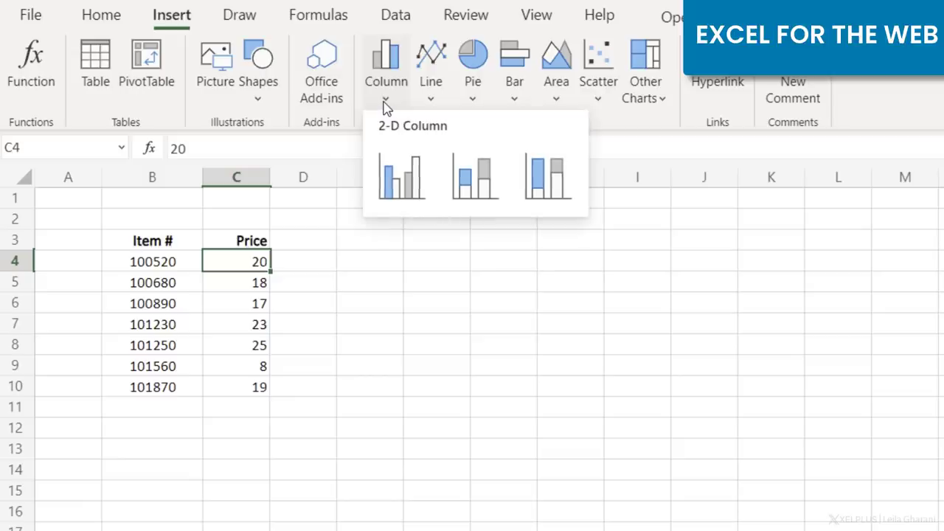
left_click(430, 96)
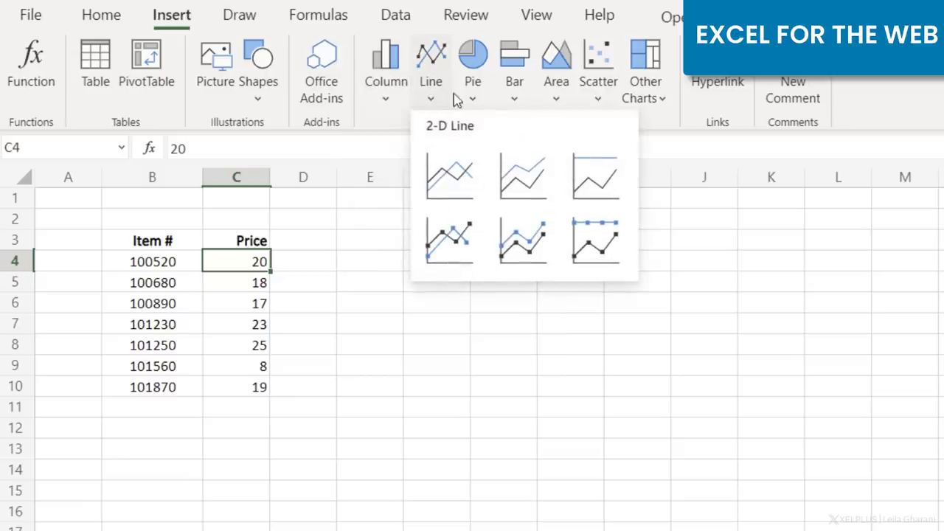
left_click(472, 98)
left_click(509, 99)
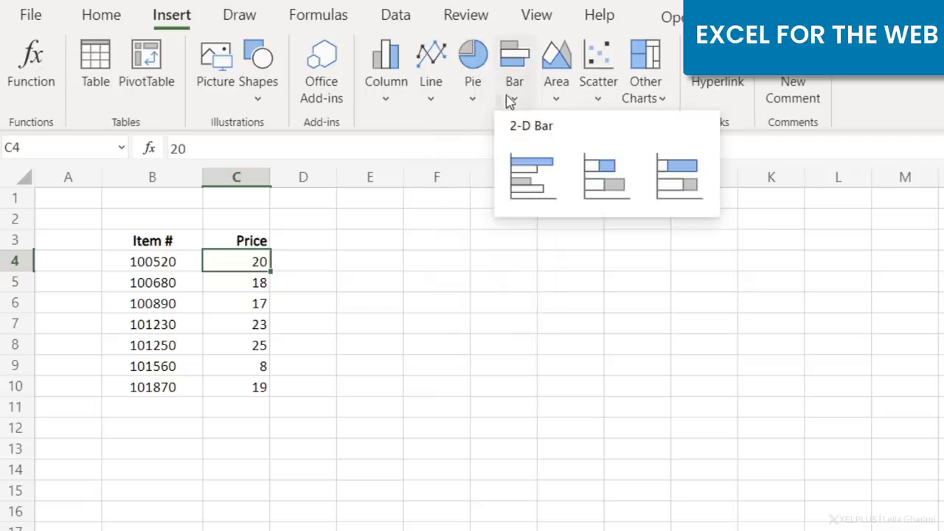
left_click(555, 99)
left_click(597, 101)
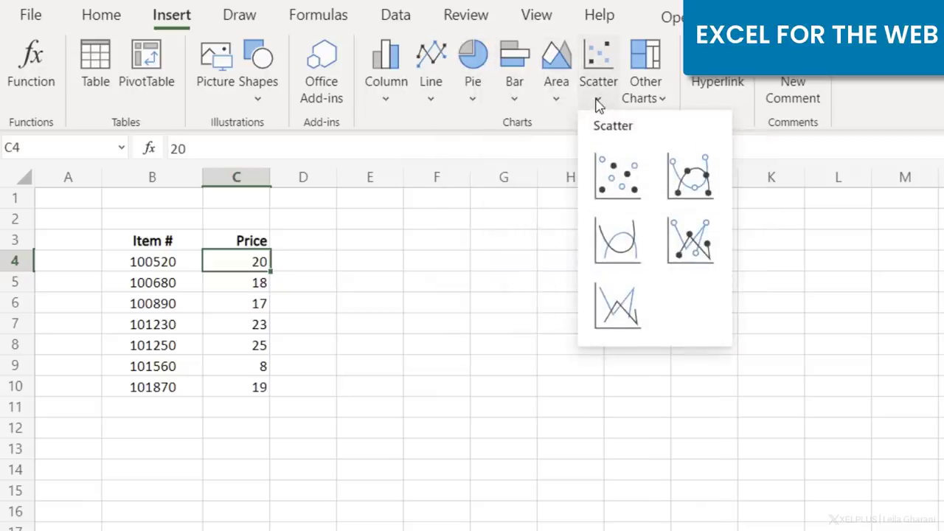
left_click(665, 105)
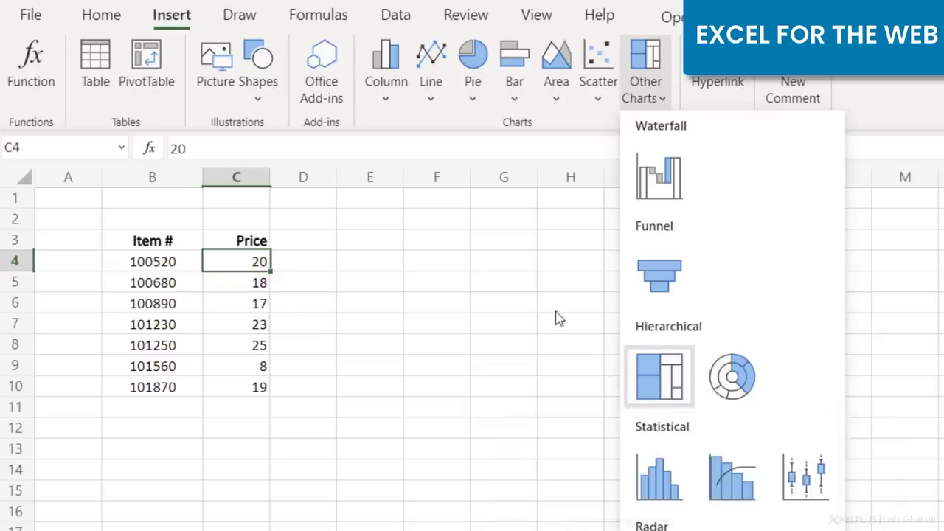
key("Escape")
Step: Apply a Greater Than conditional formatting rule with Light Red Fill with Dark Red Text to the prices in C4:C10
left_click(101, 15)
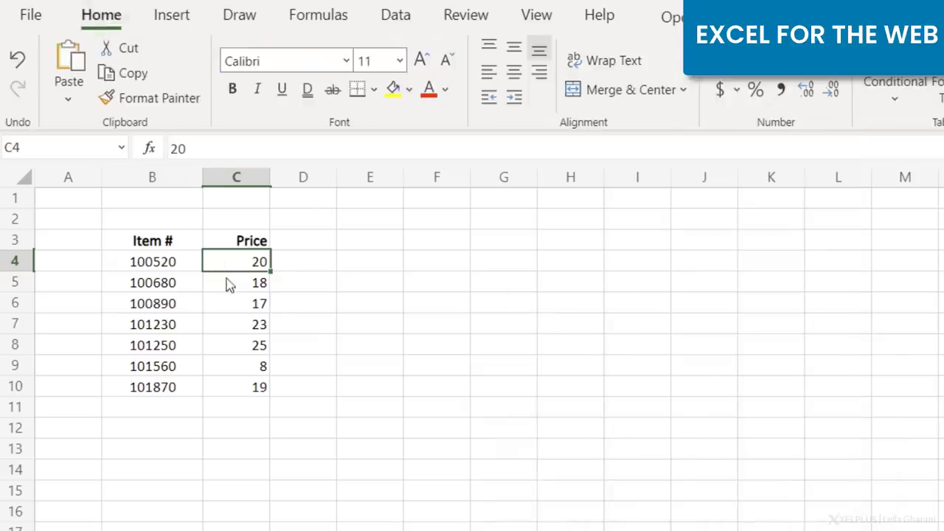
left_click_drag(231, 270, 228, 388)
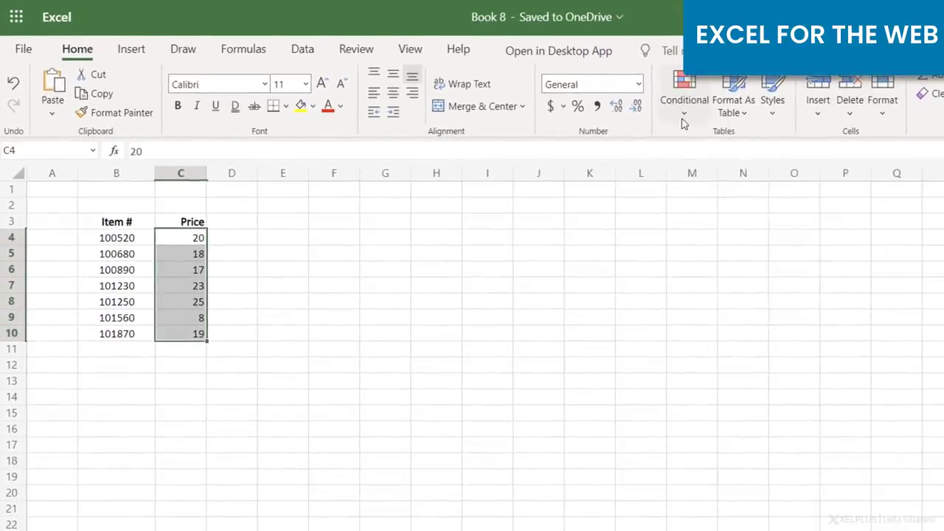
left_click(695, 95)
mouse_move(727, 157)
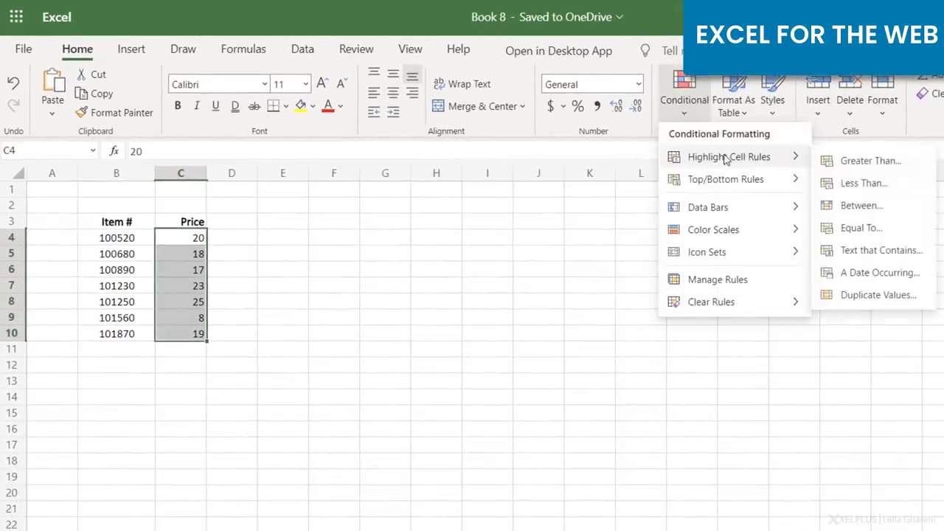
left_click(853, 163)
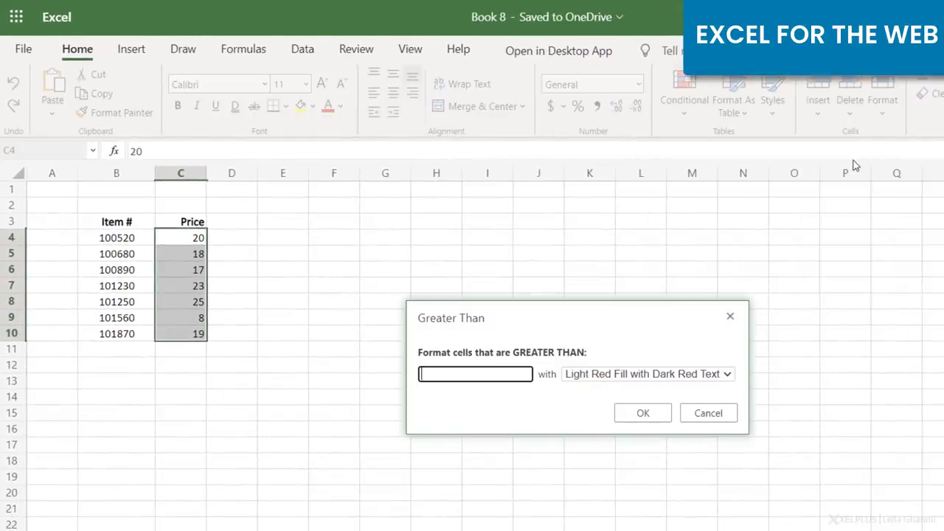
left_click(655, 415)
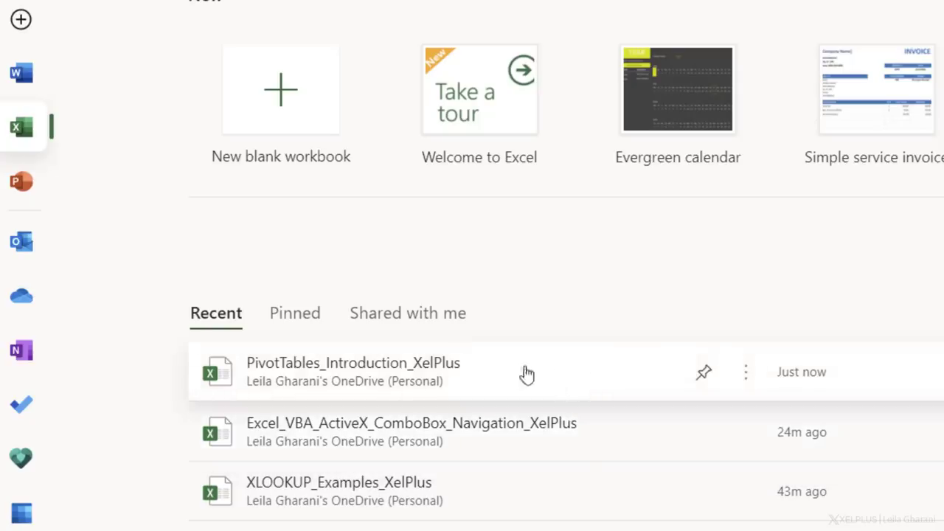
Step: Open the PivotTables_Introduction_XelPlus workbook and review the compatibility report on its unsupported features
left_click(414, 371)
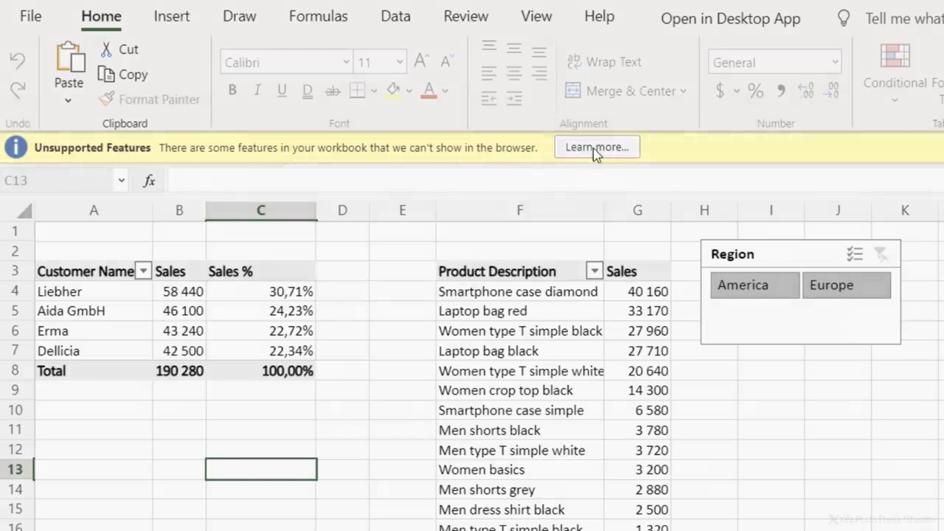
left_click(597, 150)
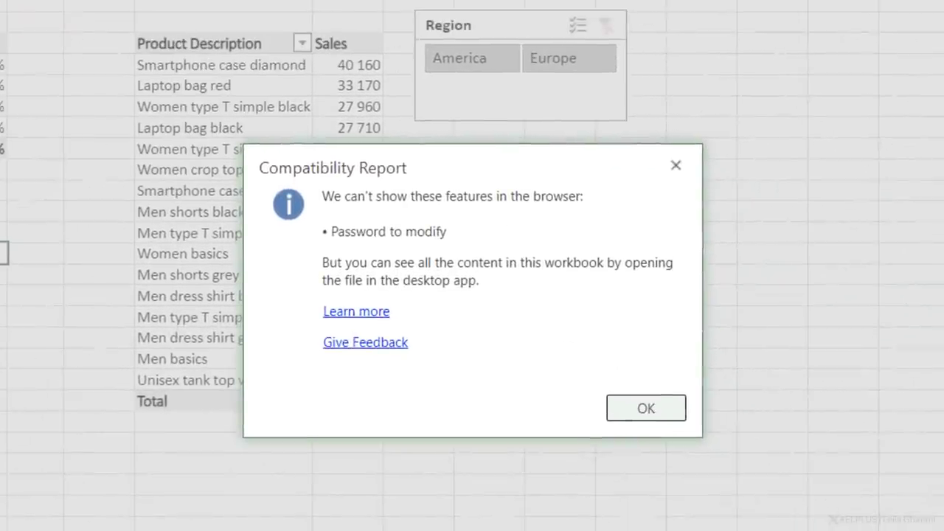
left_click(612, 407)
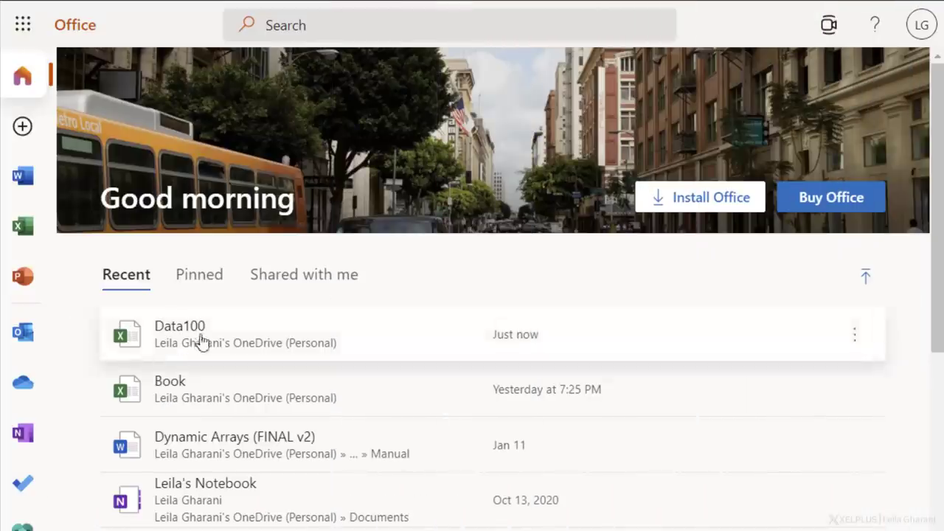
Step: Try to open the recent Data100 workbook in the browser
left_click(208, 340)
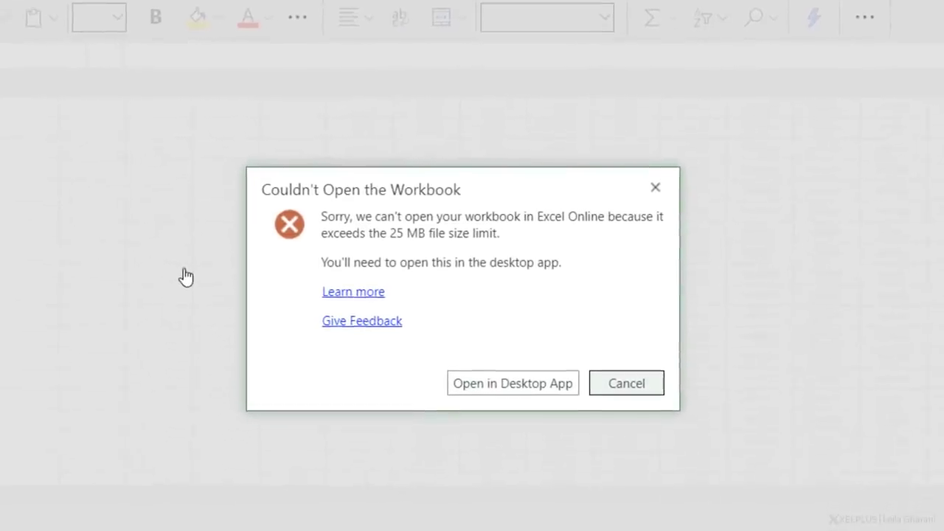